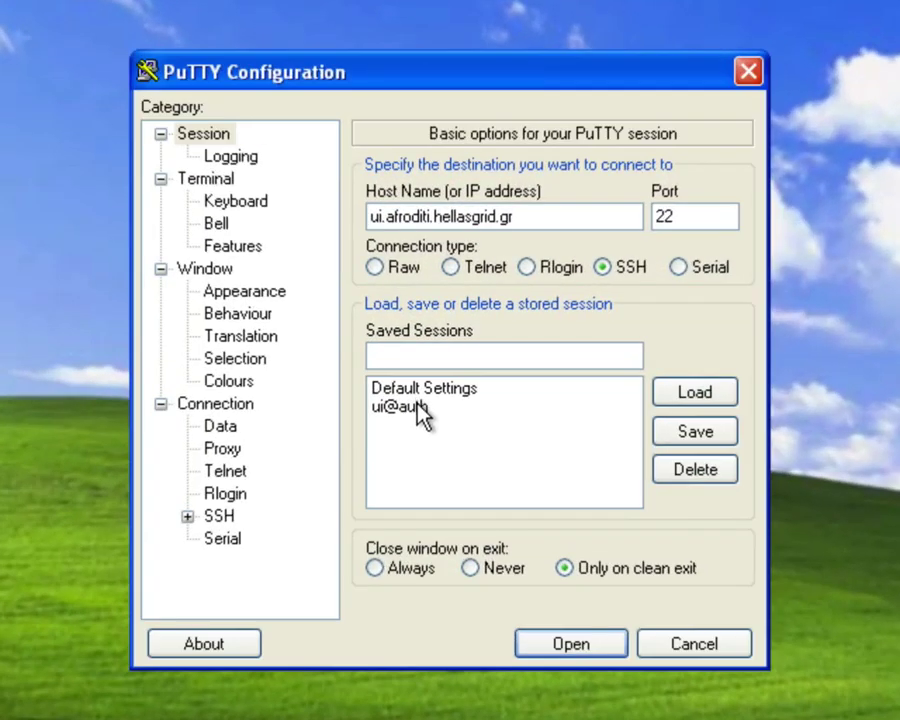
- Open the saved session for ui.afroditi.hellasgrid.gr, then reposition and enlarge the terminal window
{"action": "double_click", "coordinate": [410, 407]}
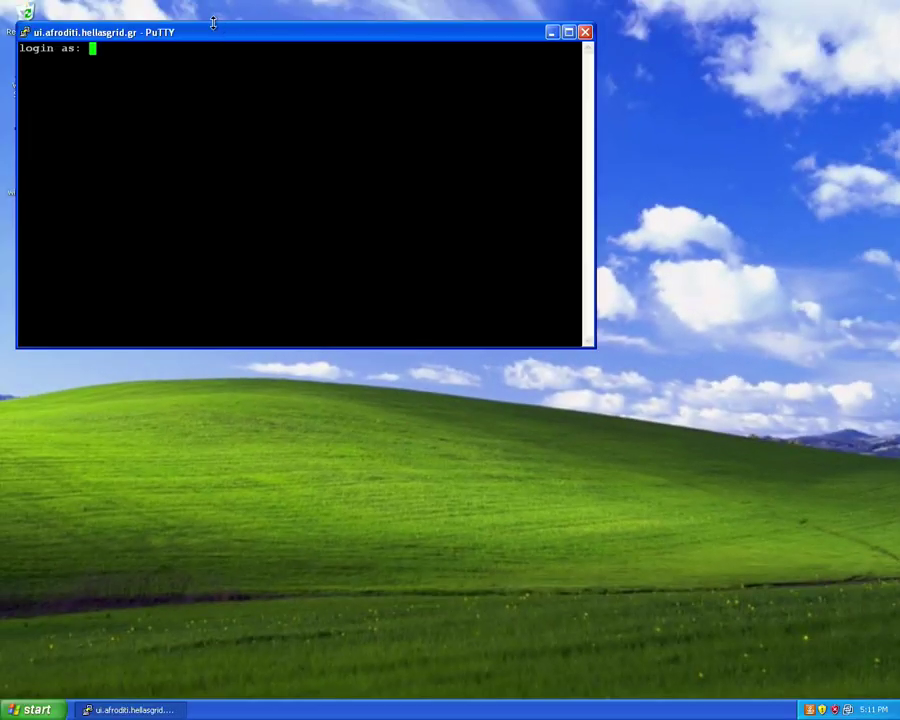
{"action": "left_click_drag", "start_coordinate": [205, 32], "coordinate": [272, 41]}
{"action": "left_click_drag", "start_coordinate": [663, 354], "coordinate": [804, 553]}
- Log in with the account's login name and password to reach the bash prompt
{"action": "type", "text": "screen"}
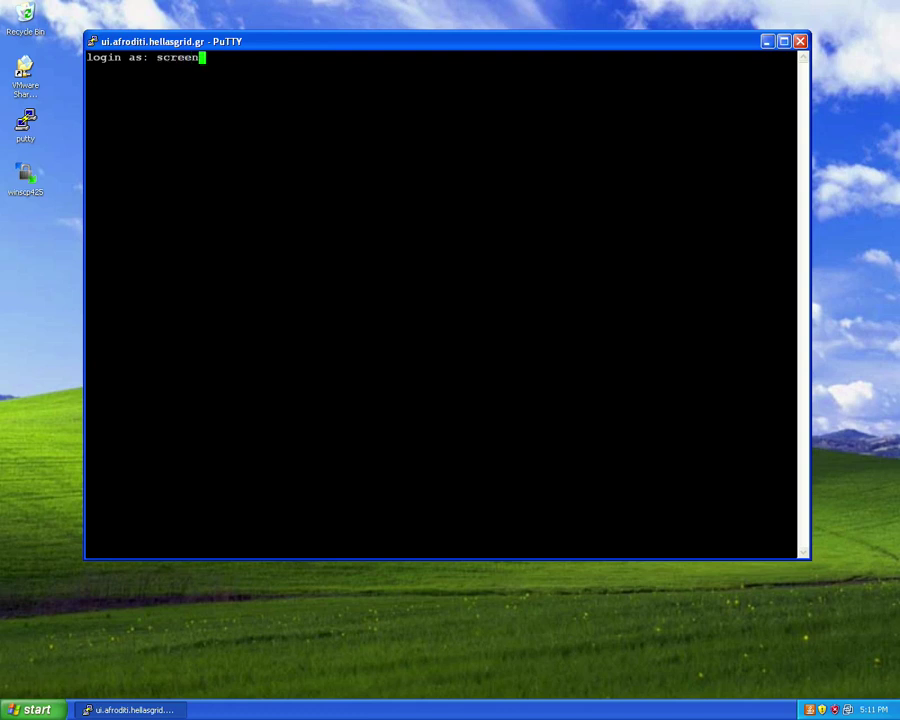
{"action": "type", "text": "cast"}
{"action": "key", "text": "Return"}
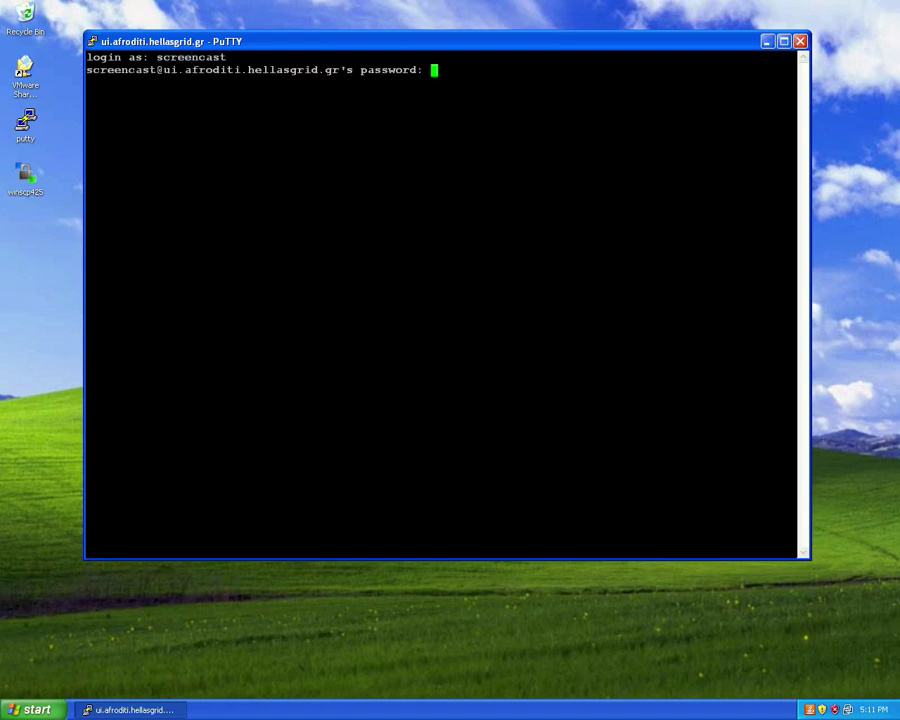
{"action": "key", "text": "Return"}
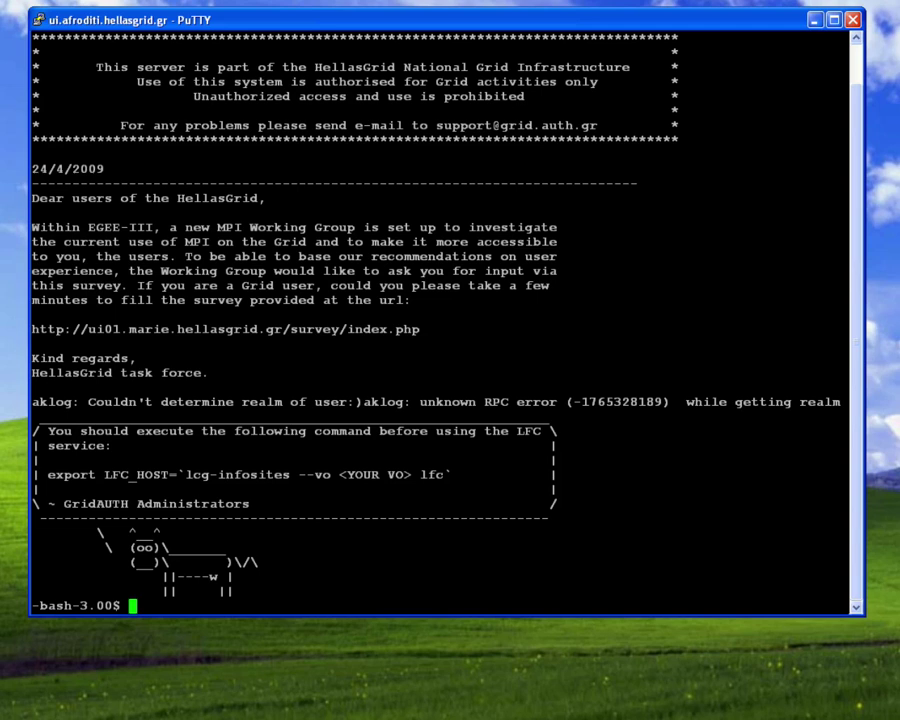
- Change into .globus/ and list its contents with ls -la, showing usercert.pem and userkey.pem
{"action": "type", "text": "cd .globus/"}
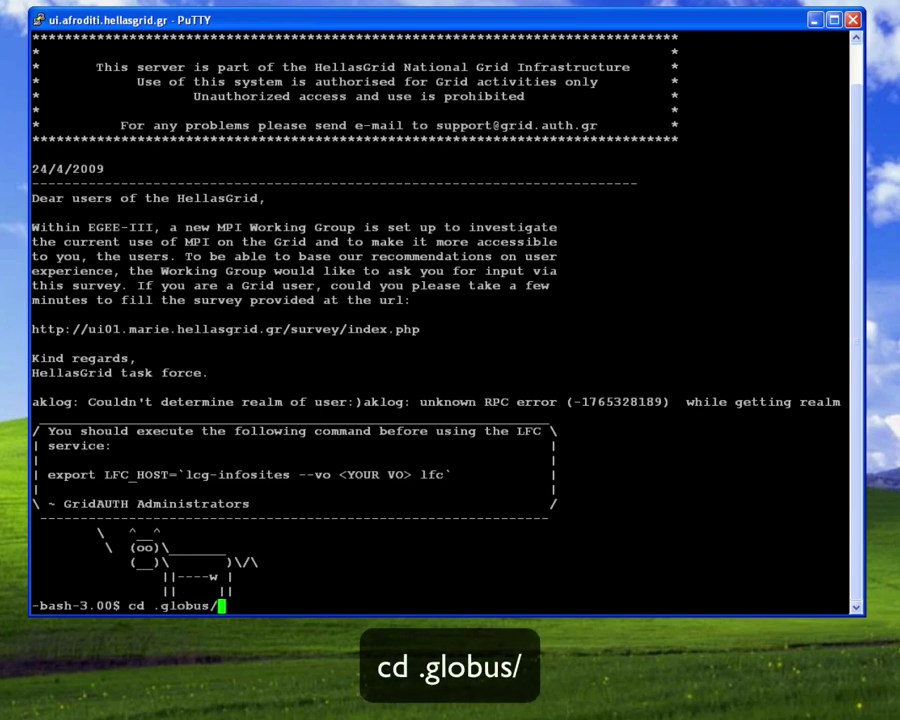
{"action": "key", "text": "Return"}
{"action": "type", "text": "ls -la"}
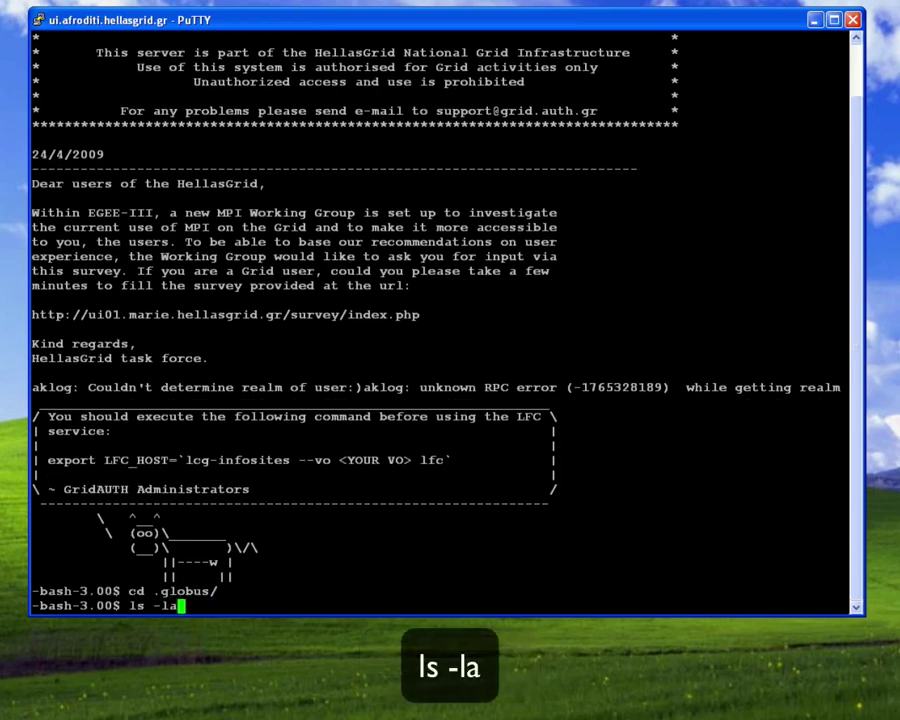
{"action": "key", "text": "Return"}
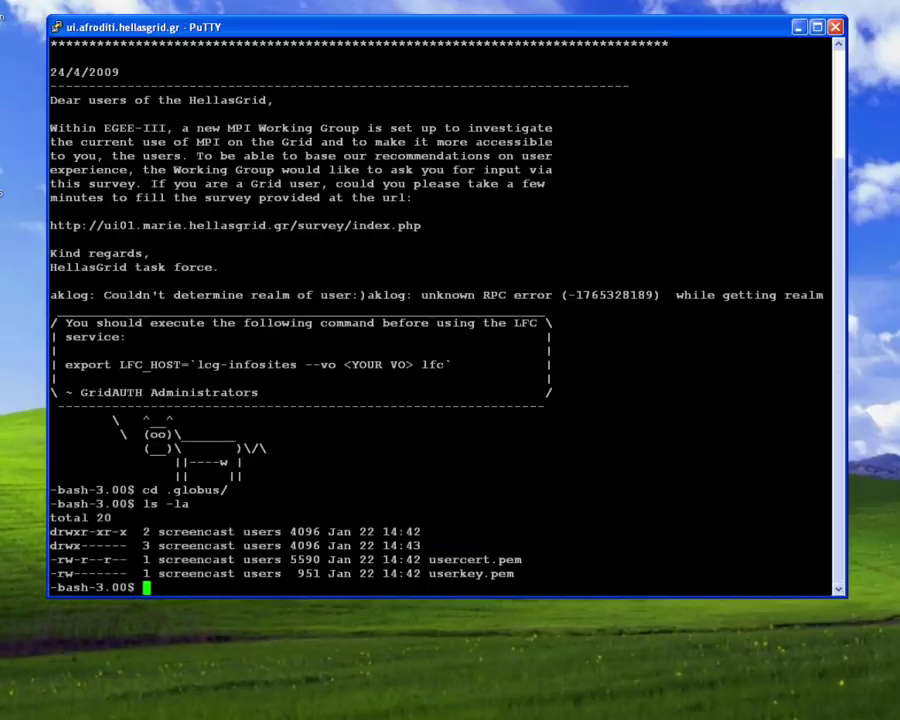
- Run openssl x509 -noout -subject -dates -modulus on usercert.pem to print its details
{"action": "type", "text": "openssl "}
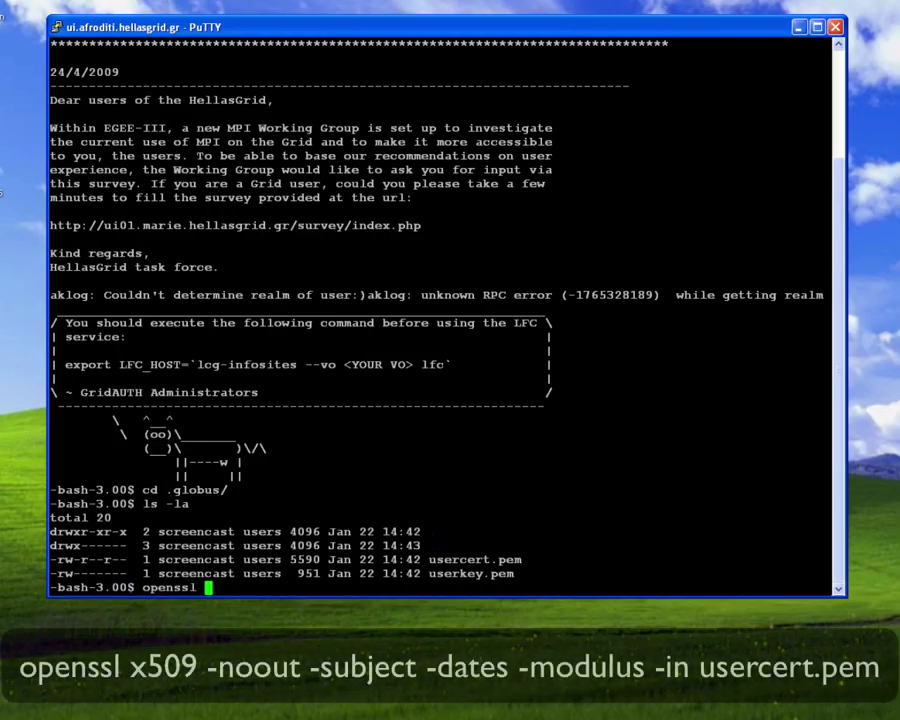
{"action": "type", "text": "x509 -noout -"}
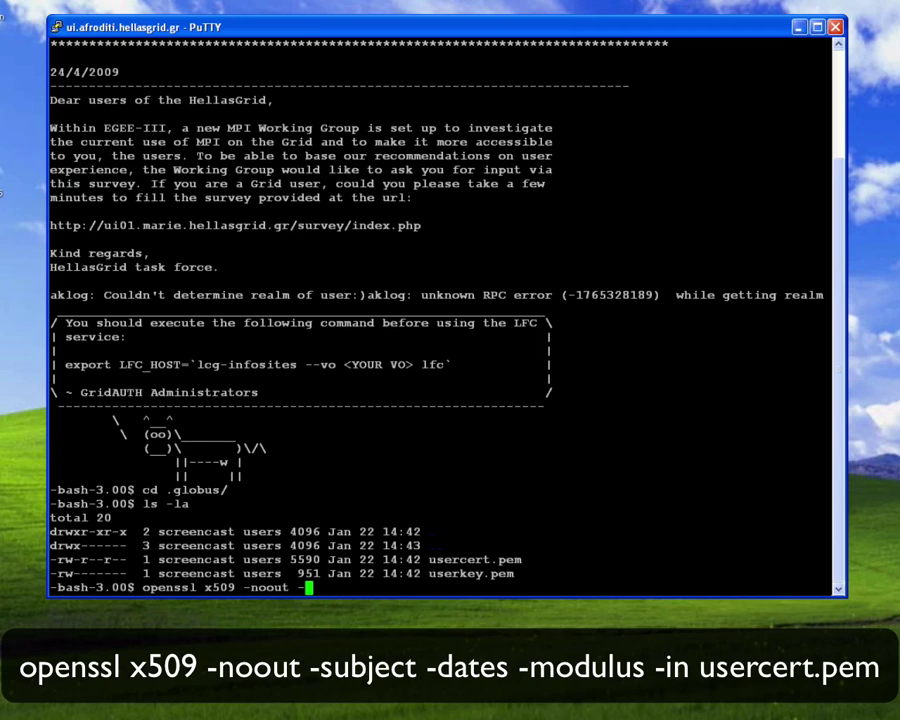
{"action": "type", "text": "subject -dates -modulus -in usercert.pem"}
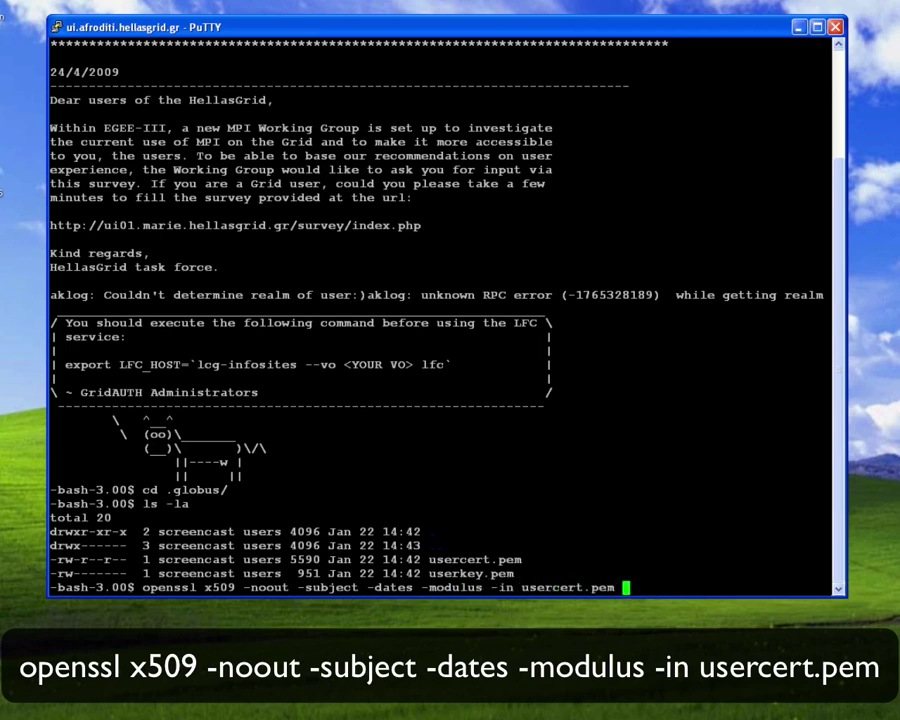
{"action": "key", "text": "Return"}
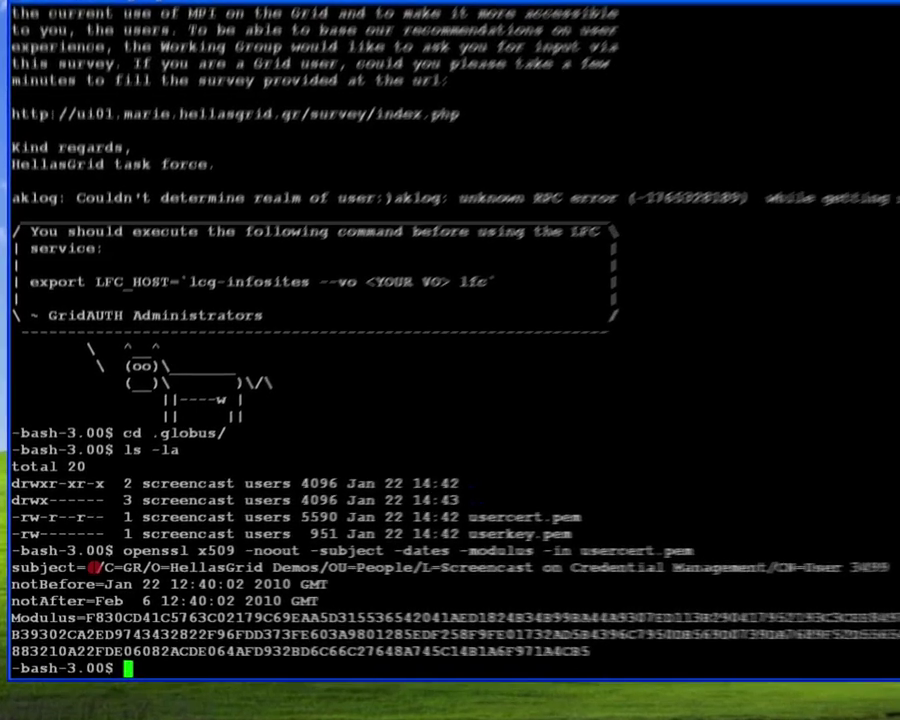
{"action": "left_click_drag", "start_coordinate": [84, 569], "coordinate": [140, 569]}
{"action": "left_click_drag", "start_coordinate": [222, 556], "coordinate": [899, 556]}
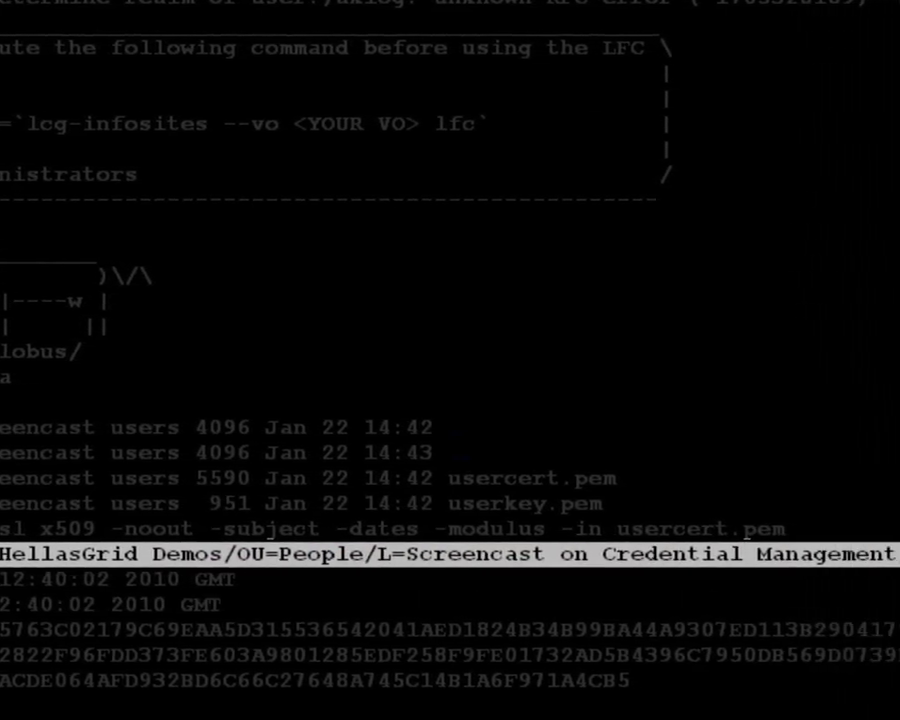
{"action": "left_click_drag", "start_coordinate": [899, 556], "coordinate": [797, 554]}
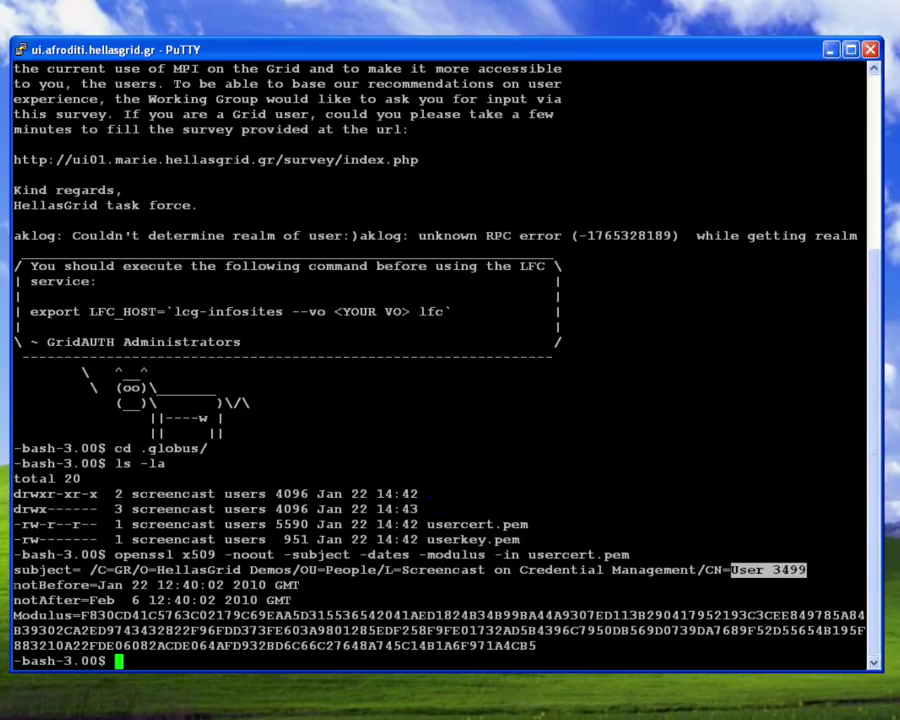
{"action": "left_click_drag", "start_coordinate": [12, 586], "coordinate": [301, 587]}
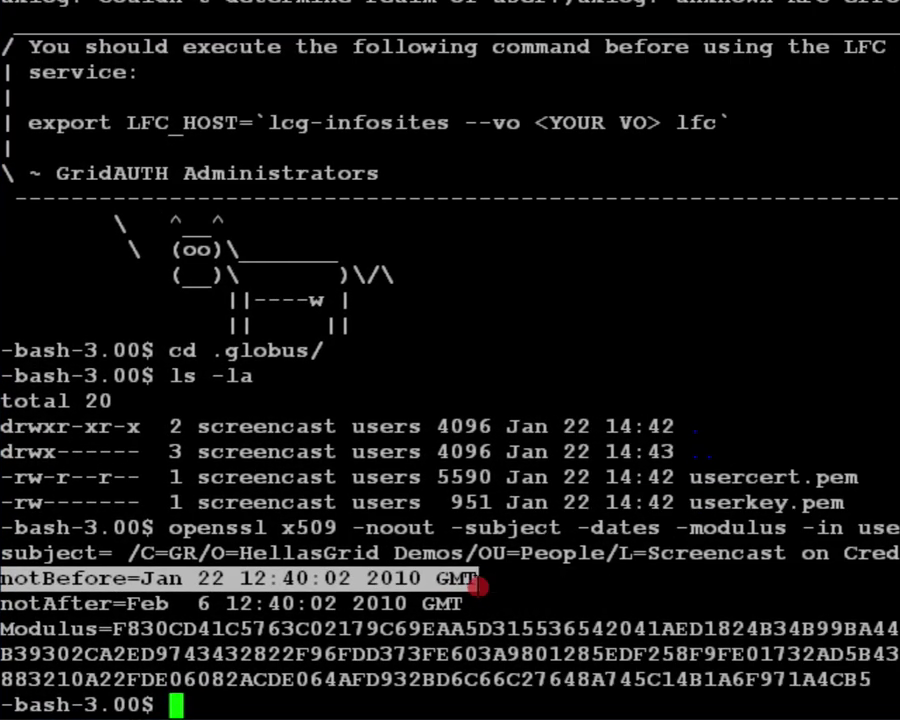
{"action": "left_click_drag", "start_coordinate": [480, 586], "coordinate": [552, 578]}
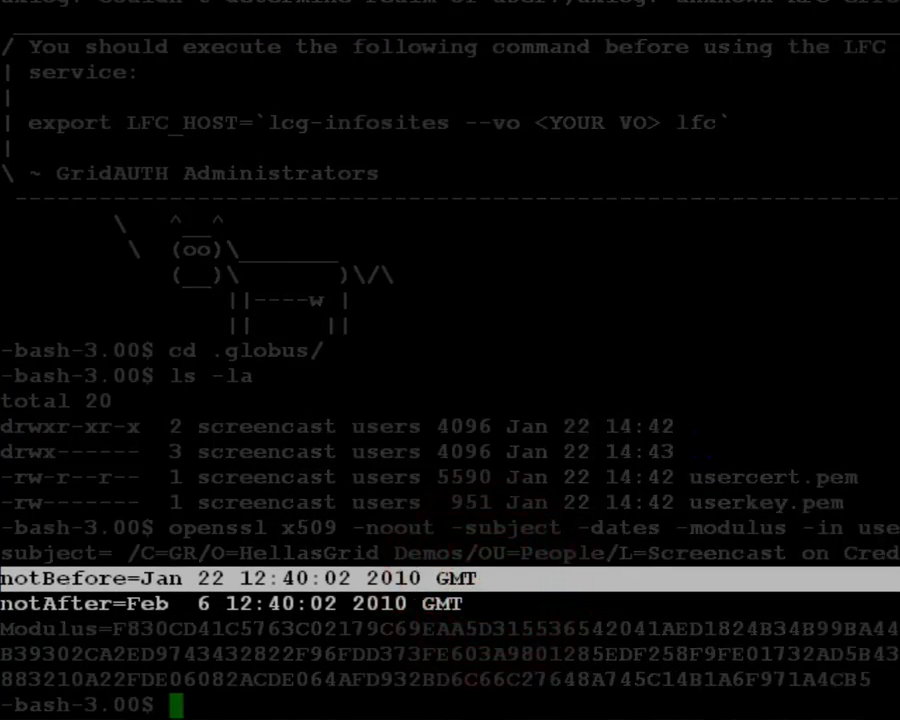
{"action": "left_click_drag", "start_coordinate": [4, 604], "coordinate": [476, 604]}
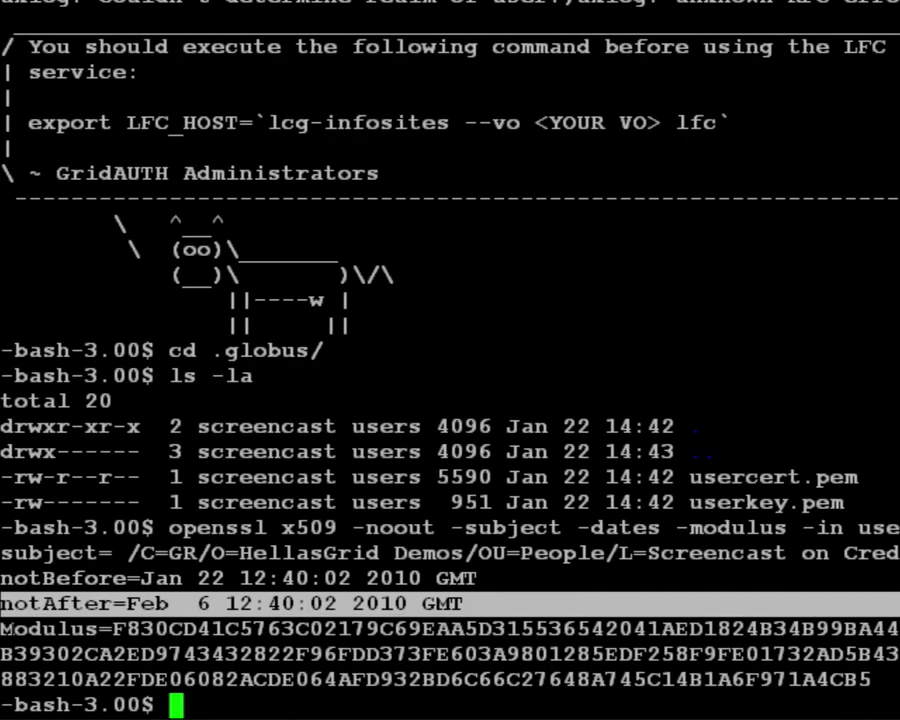
{"action": "left_click_drag", "start_coordinate": [2, 628], "coordinate": [867, 678]}
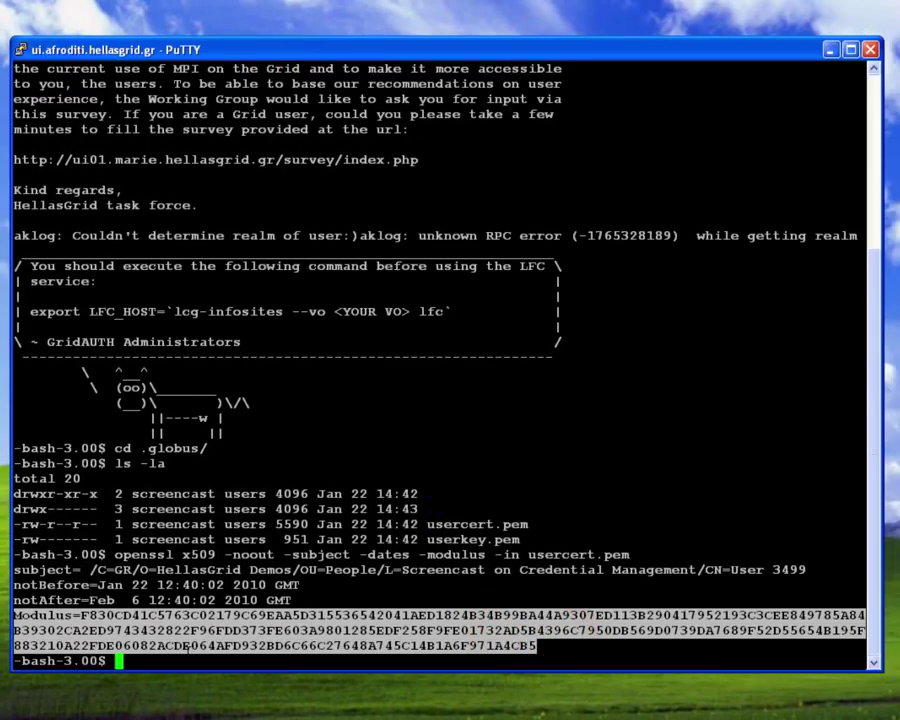
{"action": "left_click", "coordinate": [176, 686]}
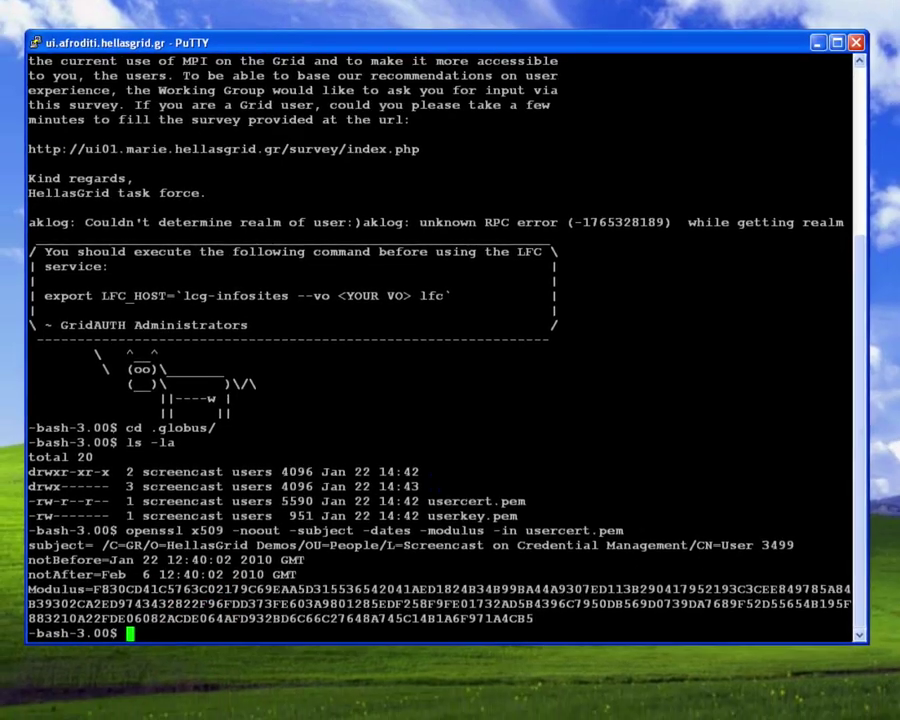
- Print userkey.pem's modulus with openssl rsa -noout -modulus, unlocking it with the pass phrase
{"action": "type", "text": "open"}
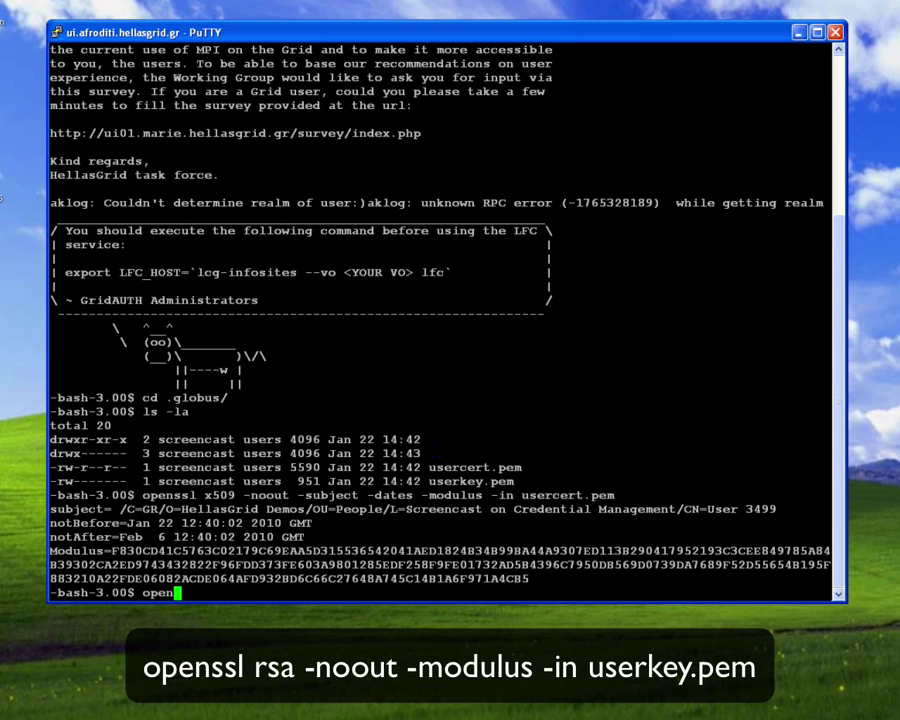
{"action": "type", "text": "ssl"}
{"action": "type", "text": "rsa -no"}
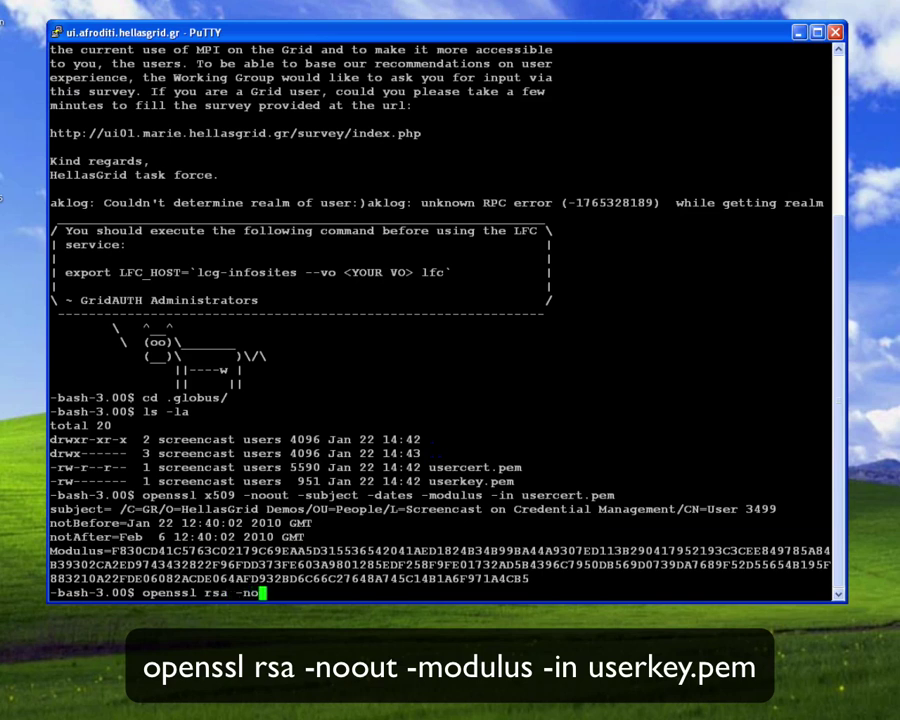
{"action": "type", "text": "out -modulus"}
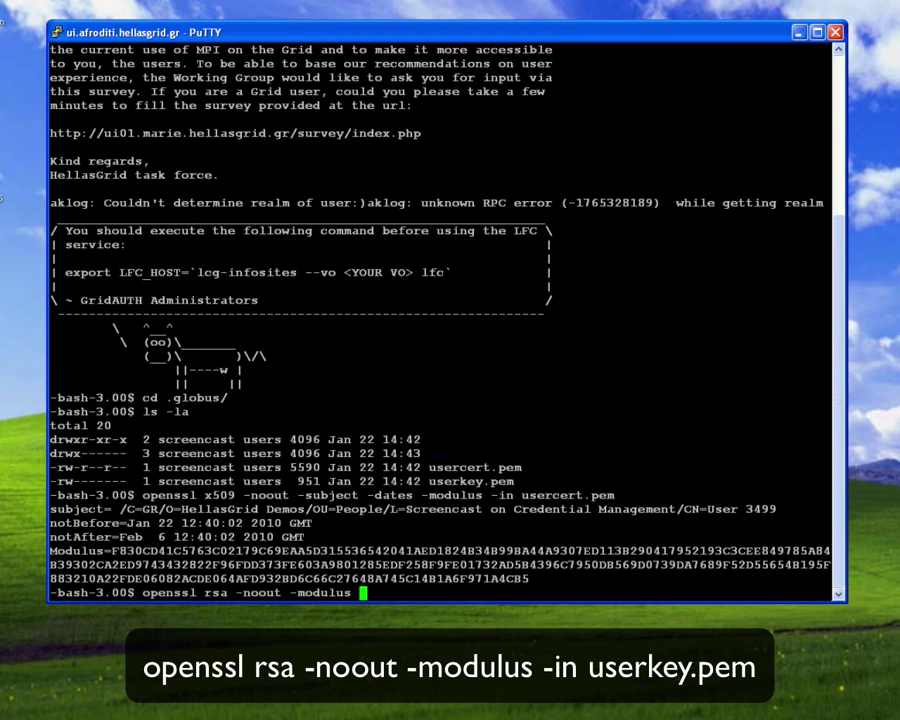
{"action": "type", "text": " -in user"}
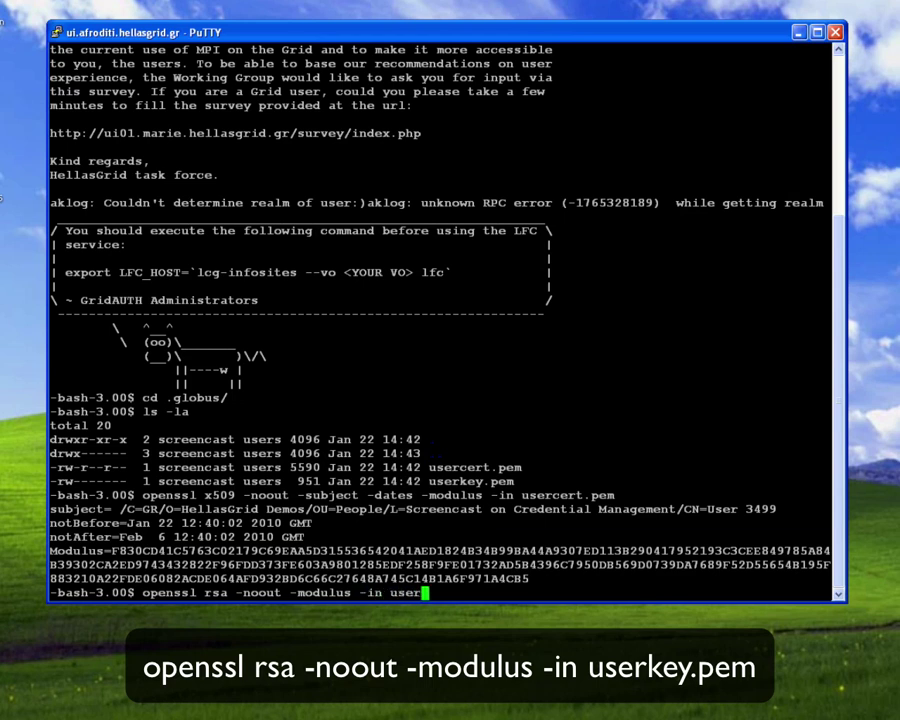
{"action": "type", "text": "k"}
{"action": "key", "text": "Tab"}
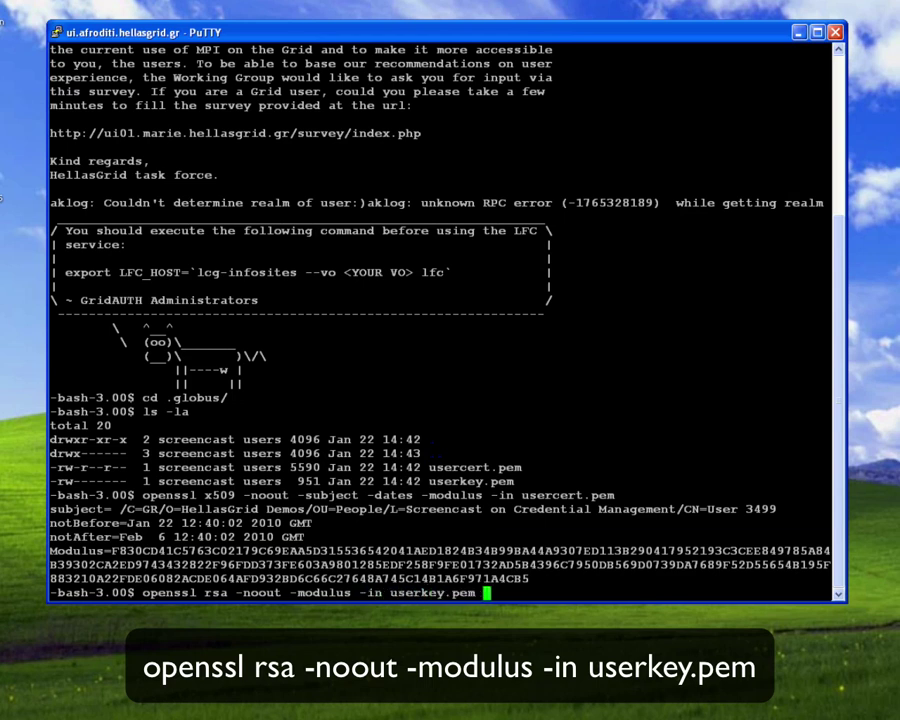
{"action": "key", "text": "Return"}
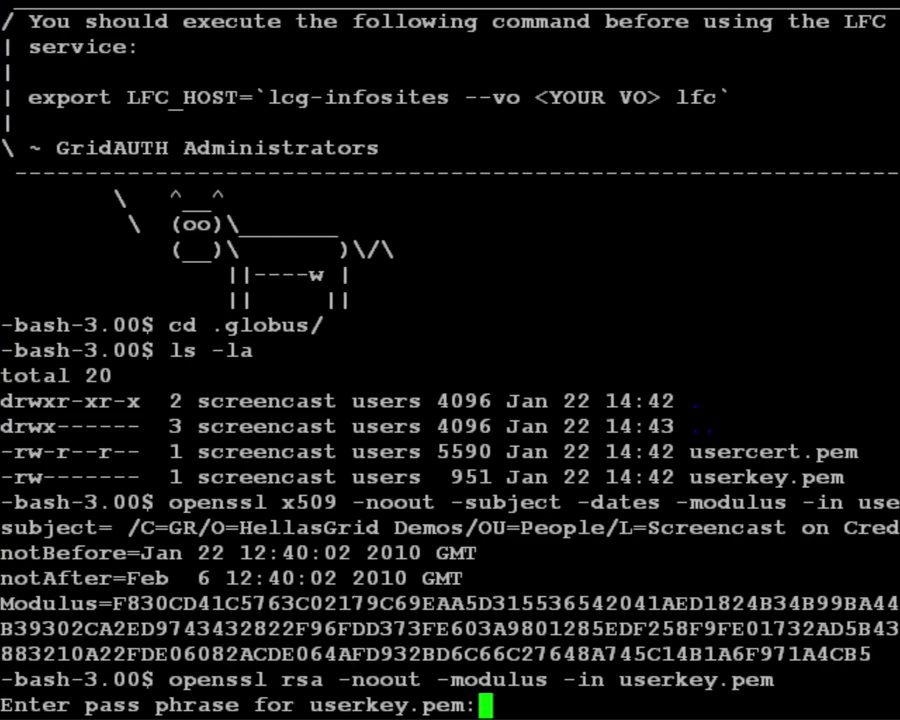
{"action": "key", "text": "Return"}
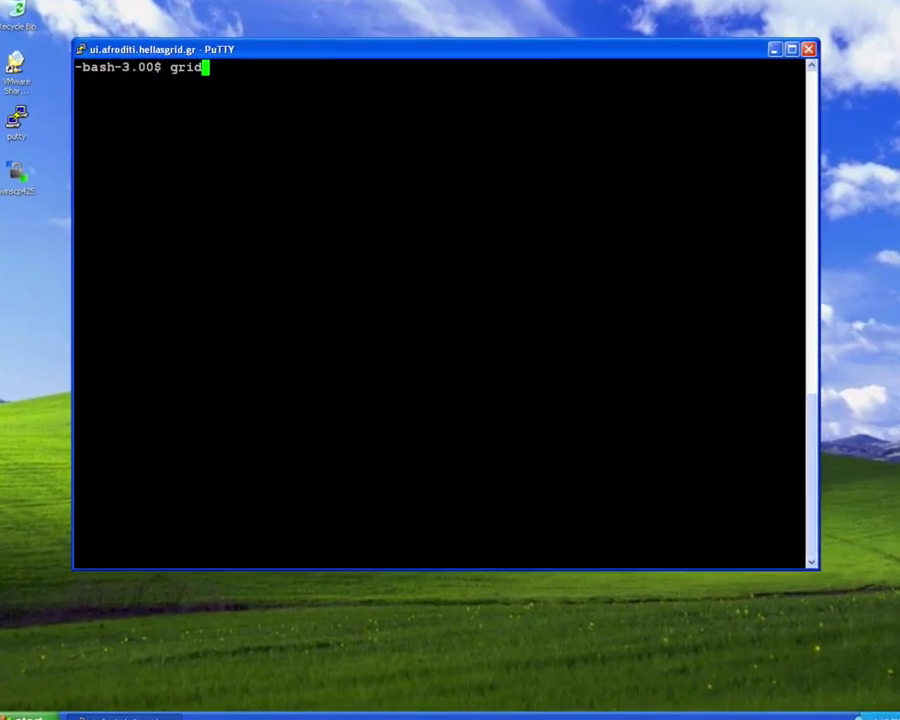
- Create a grid proxy with grid-proxy-init, then confirm its 512-bit, 11:59:51 validity via grid-proxy-info
{"action": "type", "text": "proxy"}
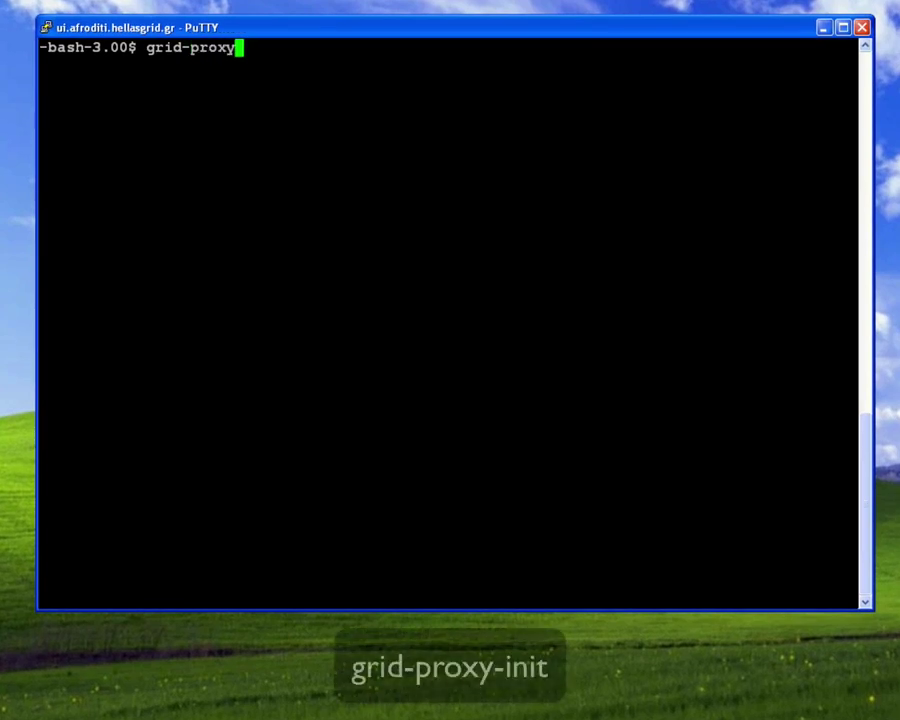
{"action": "type", "text": "-init"}
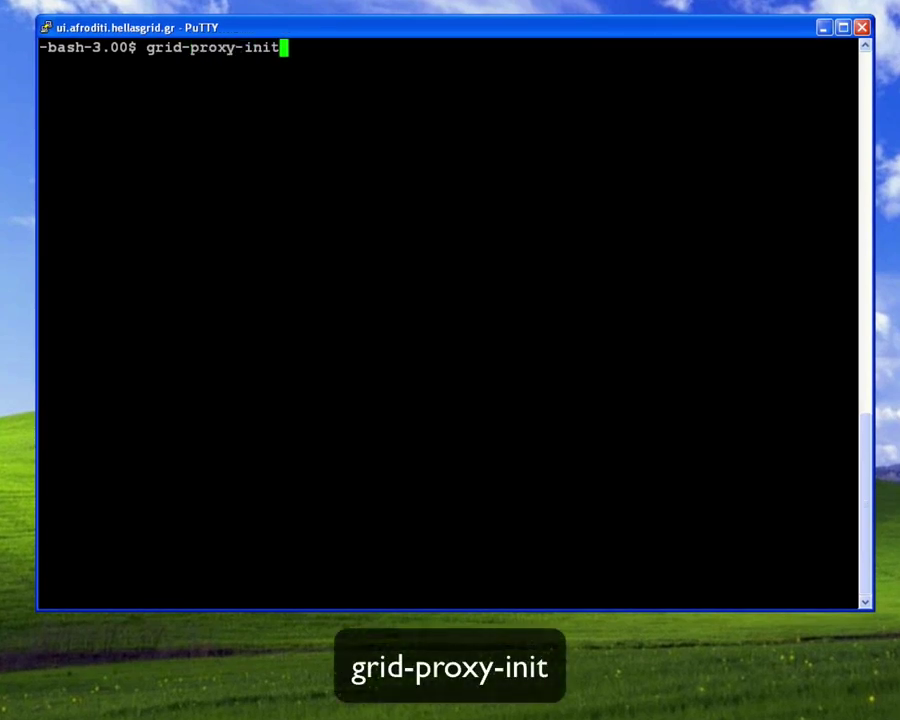
{"action": "key", "text": "Return"}
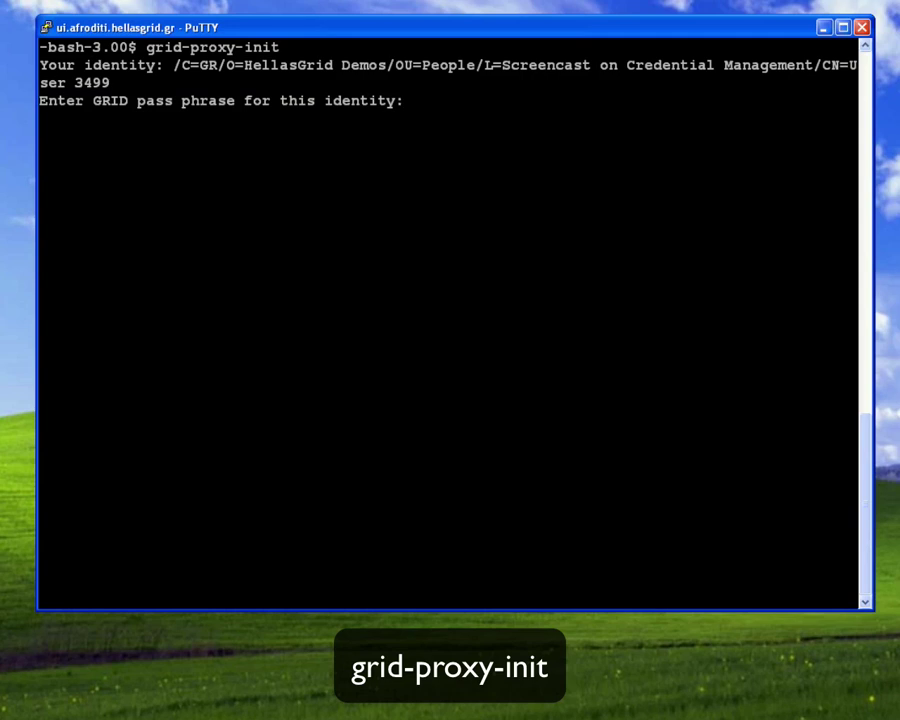
{"action": "key", "text": "Return"}
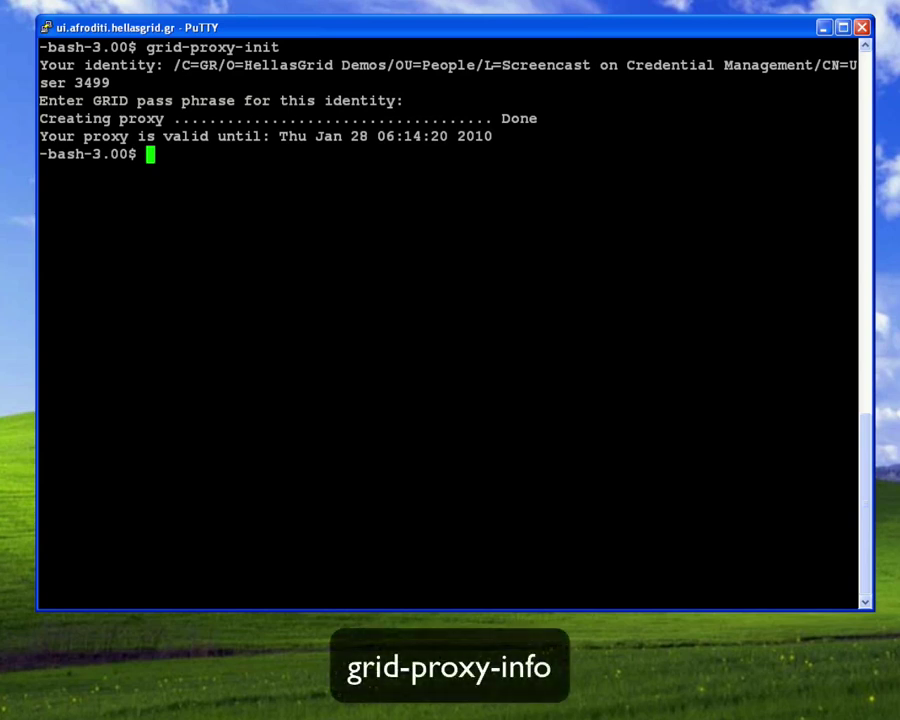
{"action": "type", "text": "grid-proxy-info"}
{"action": "key", "text": "Return"}
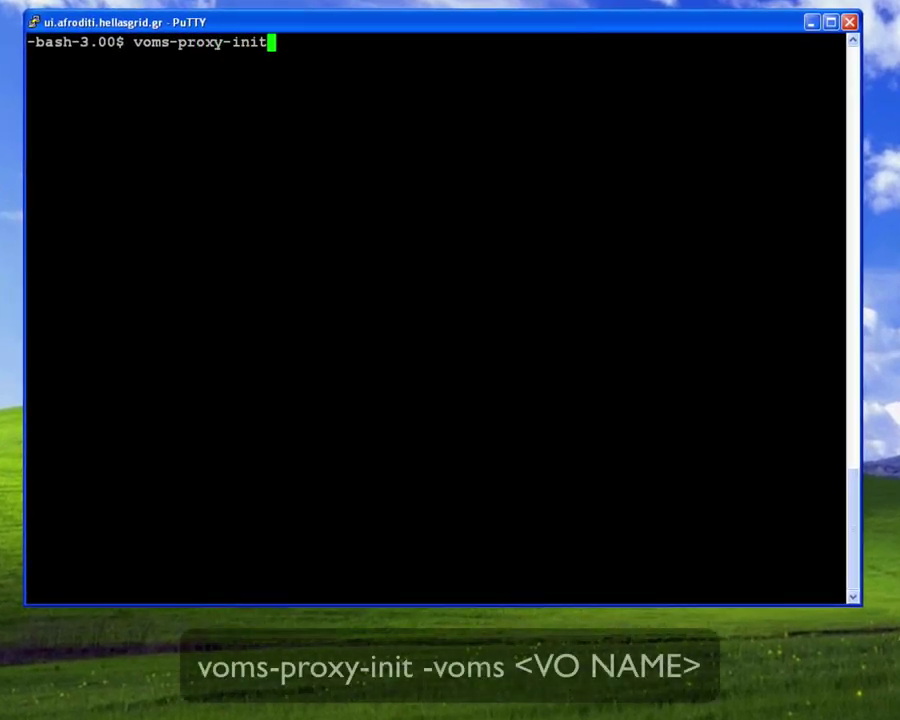
- Create an hgdemo VOMS proxy with voms-proxy-init -voms hgdemo using the GRID pass phrase
{"action": "type", "text": "-v"}
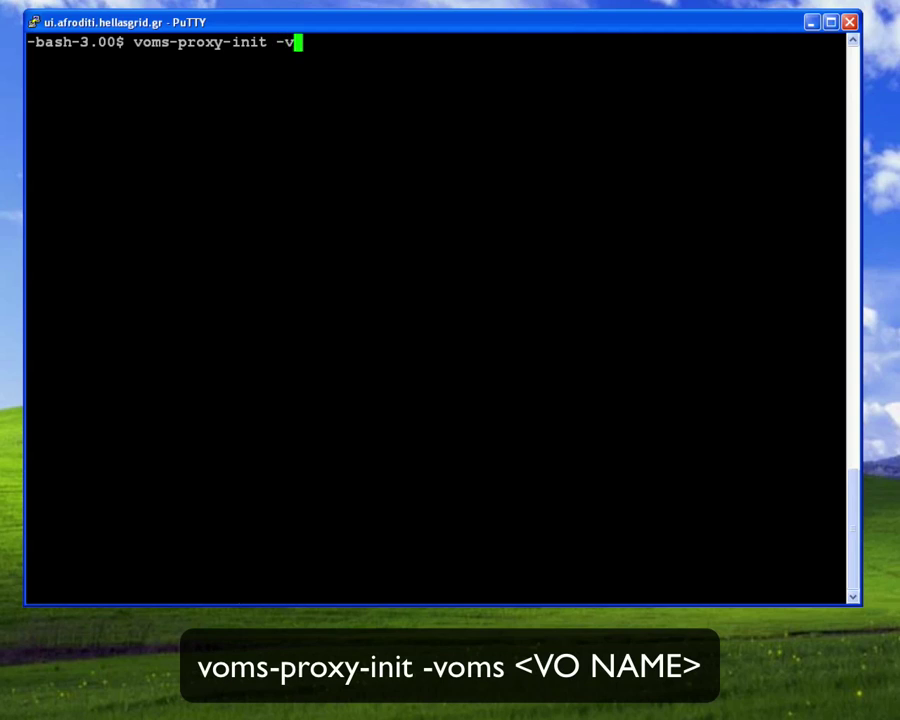
{"action": "type", "text": "oms hgdemo"}
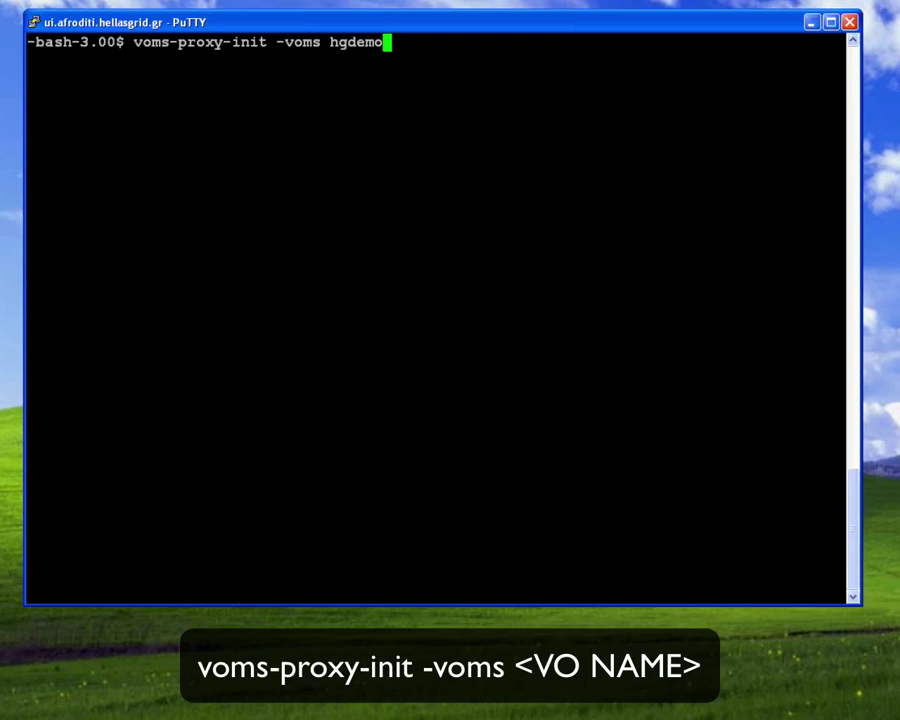
{"action": "key", "text": "Return"}
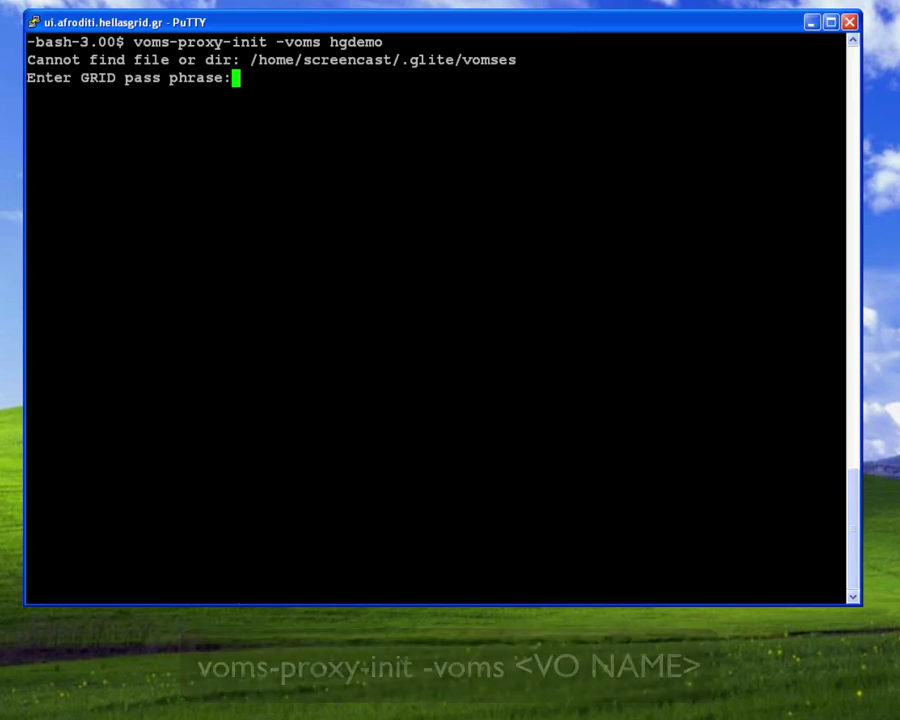
{"action": "key", "text": "Return"}
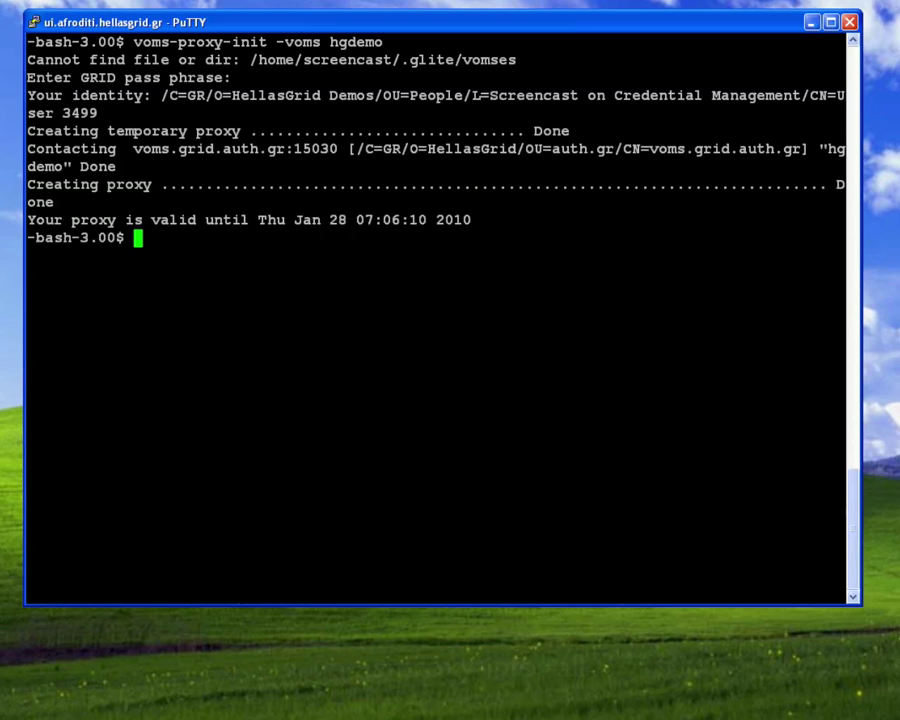
{"action": "type", "text": "voms-proxy-info -all"}
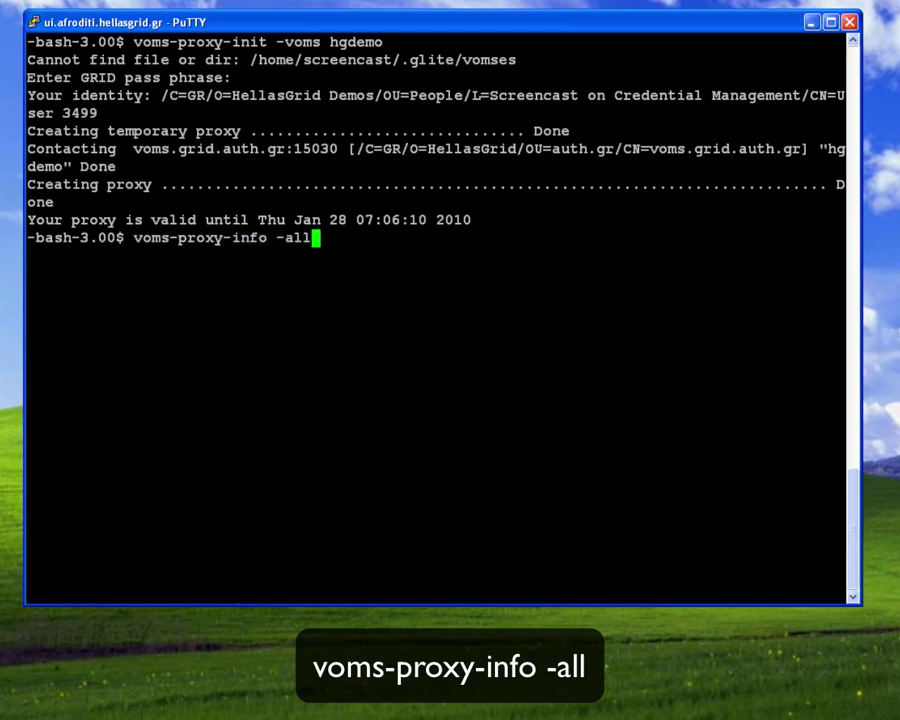
- Run voms-proxy-info -all to list every detail of the hgdemo VOMS proxy
{"action": "key", "text": "Return"}
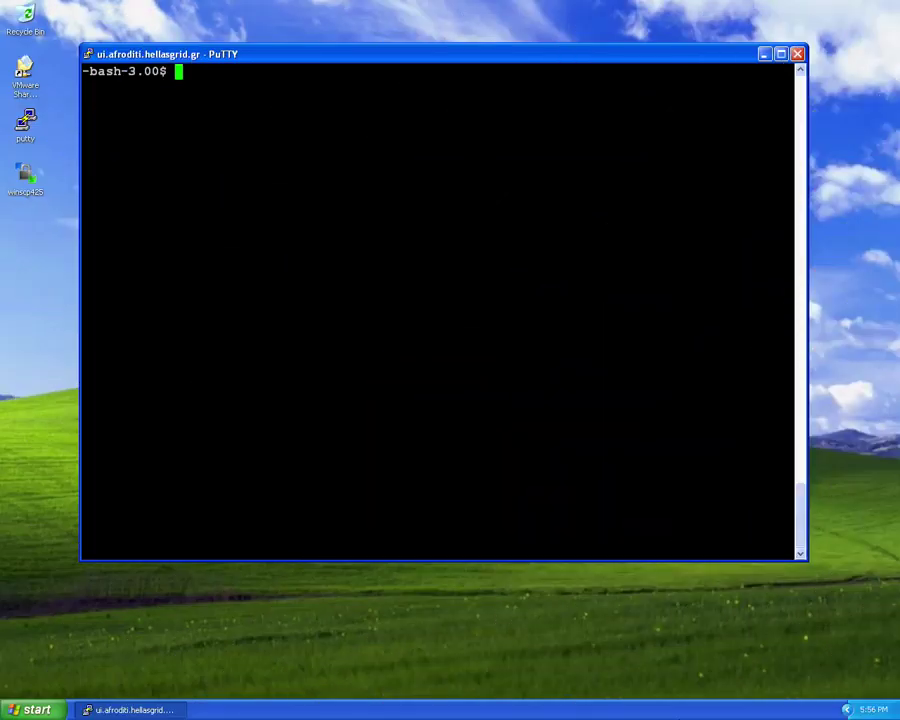
- Run myproxy-init -d -n with the GRID pass phrase to store a 168-hour proxy on myproxy.egee-see.org
{"action": "type", "text": "myprox"}
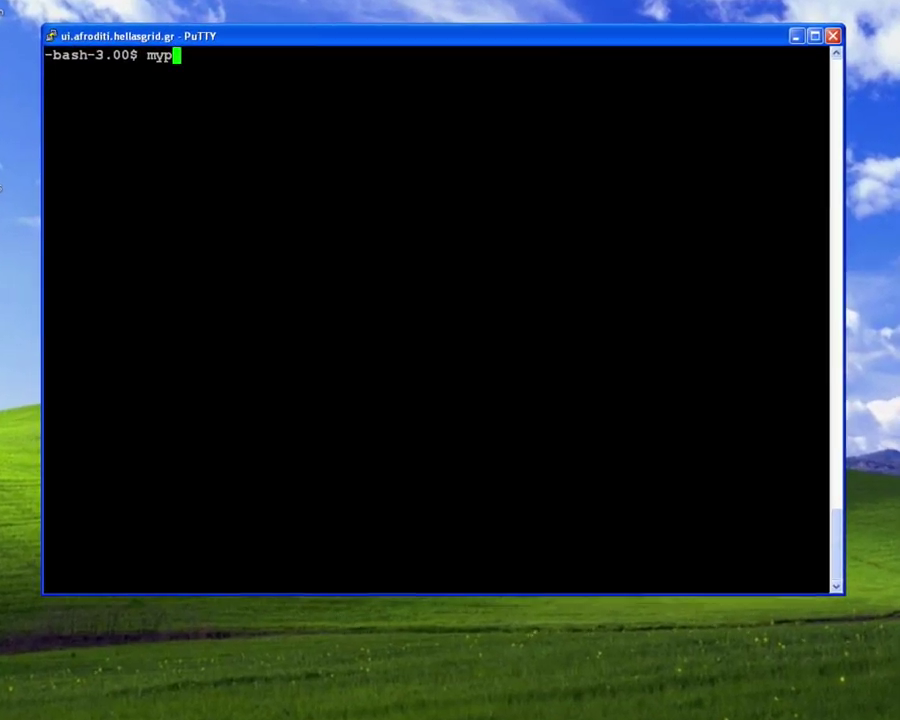
{"action": "type", "text": "y"}
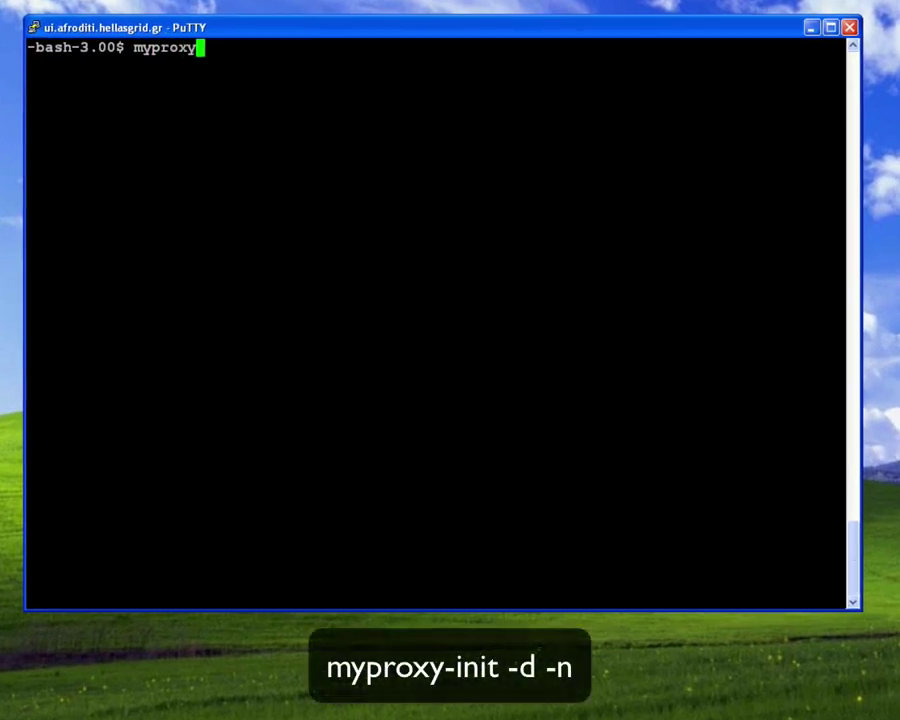
{"action": "type", "text": "-init "}
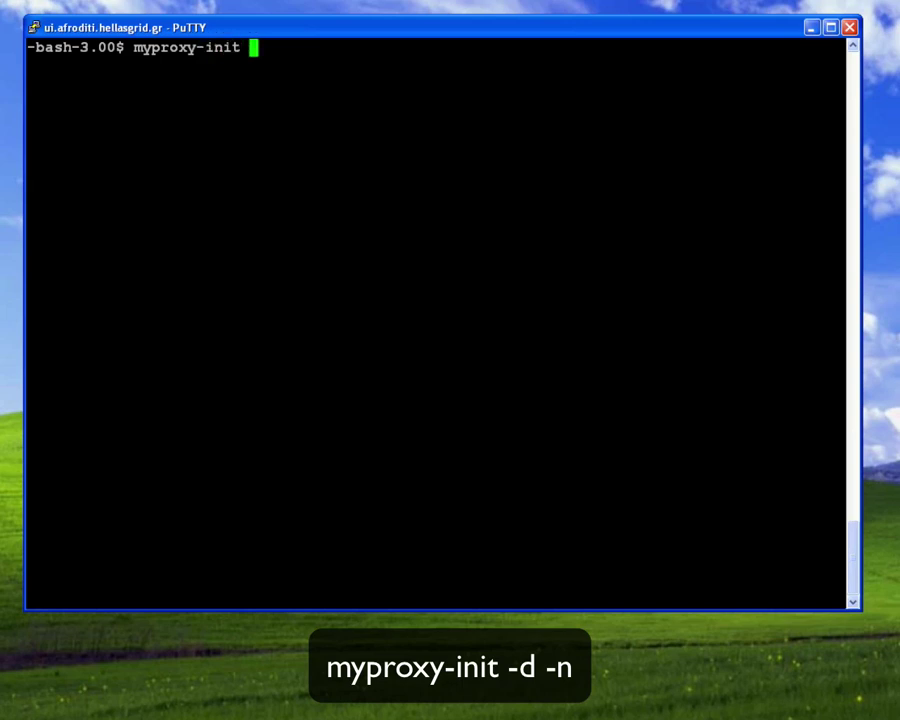
{"action": "type", "text": "-d -n"}
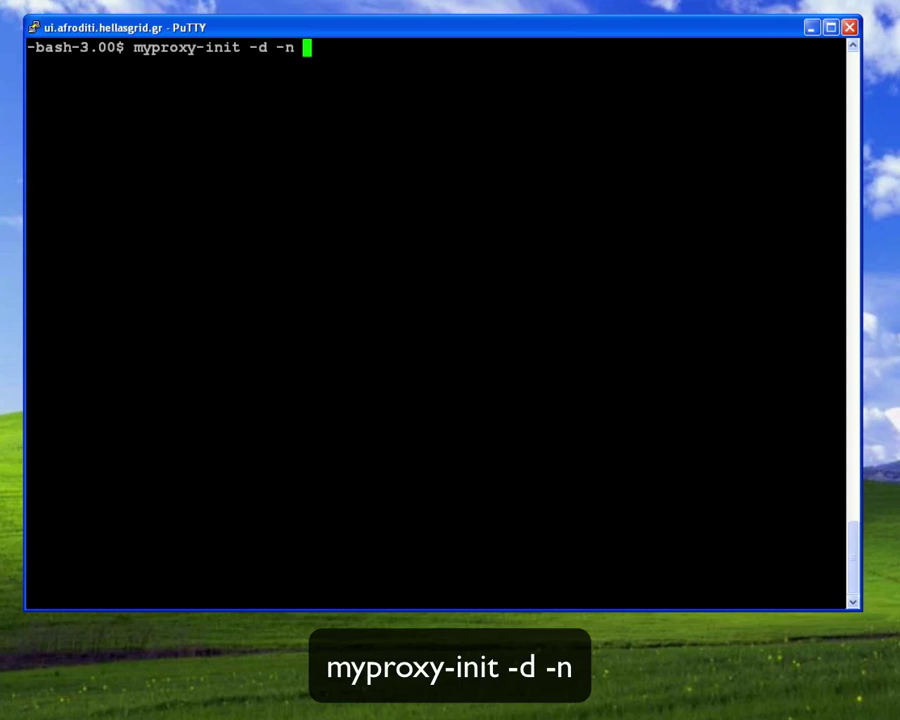
{"action": "key", "text": "Return"}
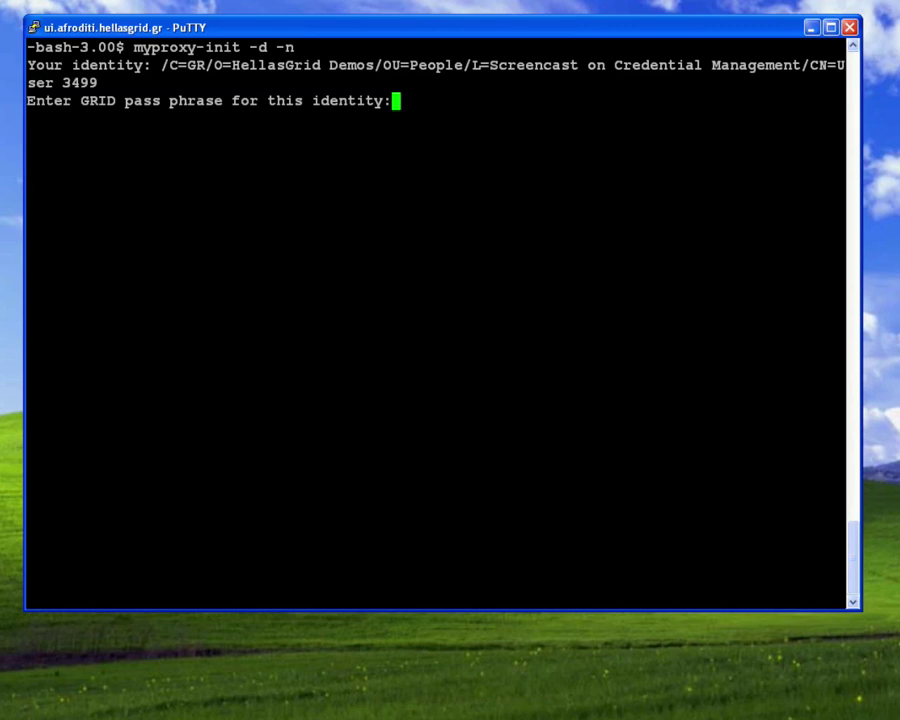
{"action": "key", "text": "Return"}
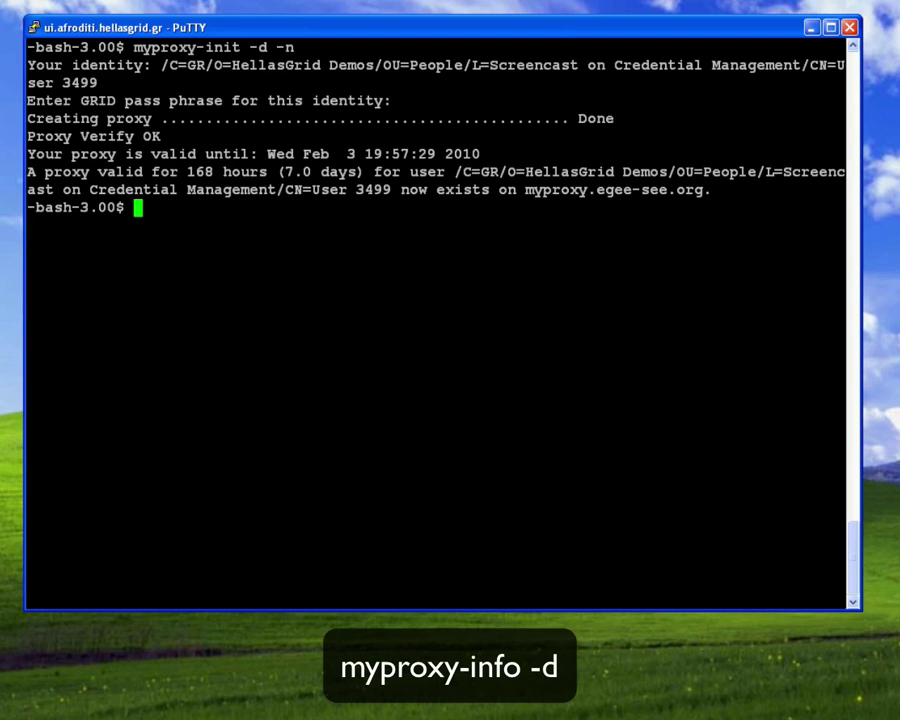
- Run myproxy-info -d to show the stored credential's owner and 7.0 days remaining
{"action": "type", "text": "myproxy"}
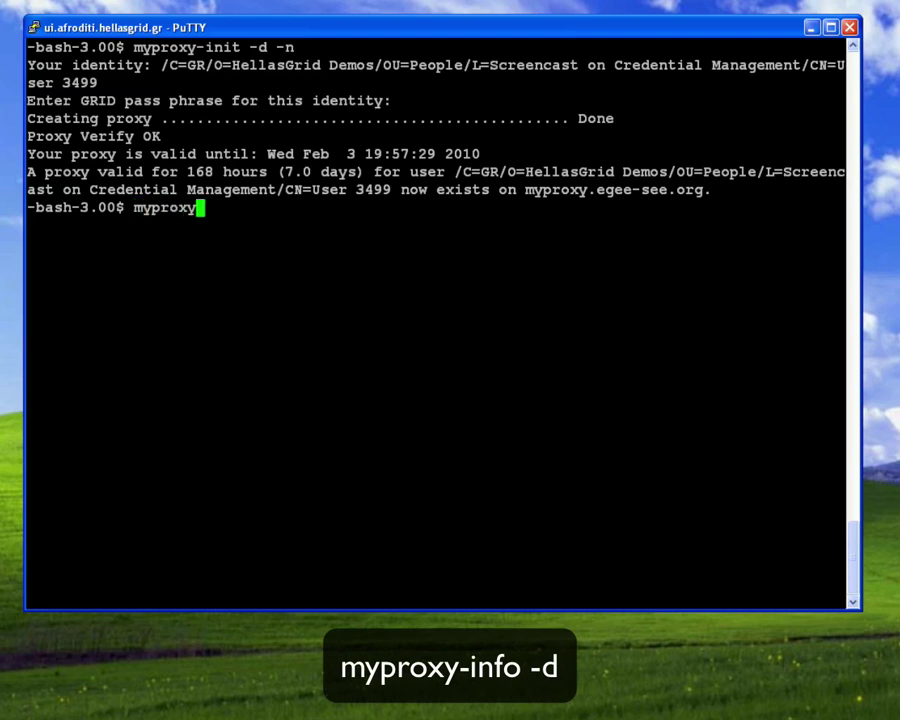
{"action": "type", "text": "-info -d"}
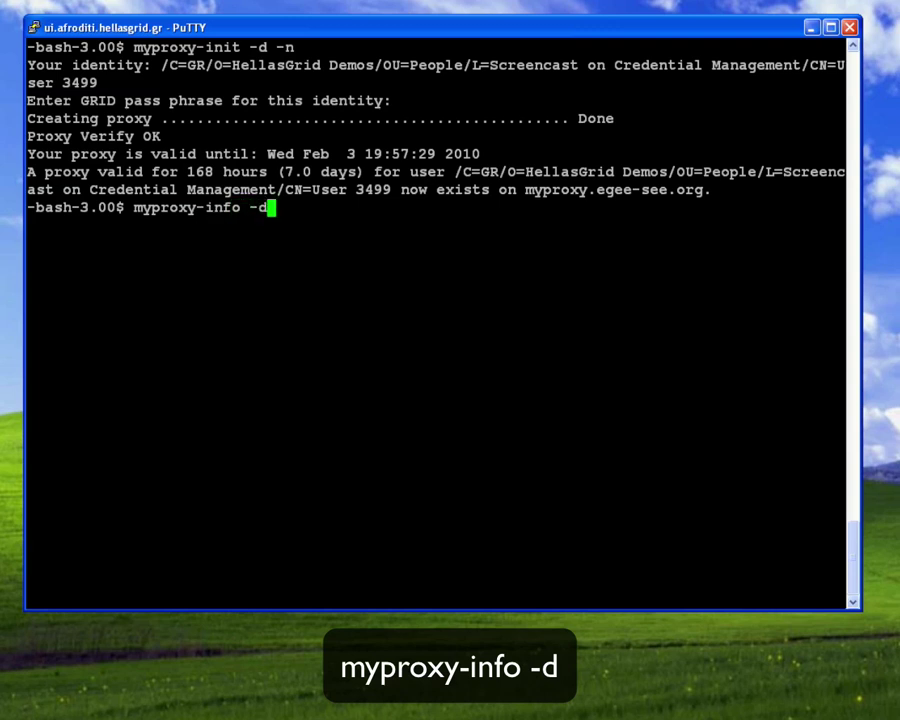
{"action": "key", "text": "Return"}
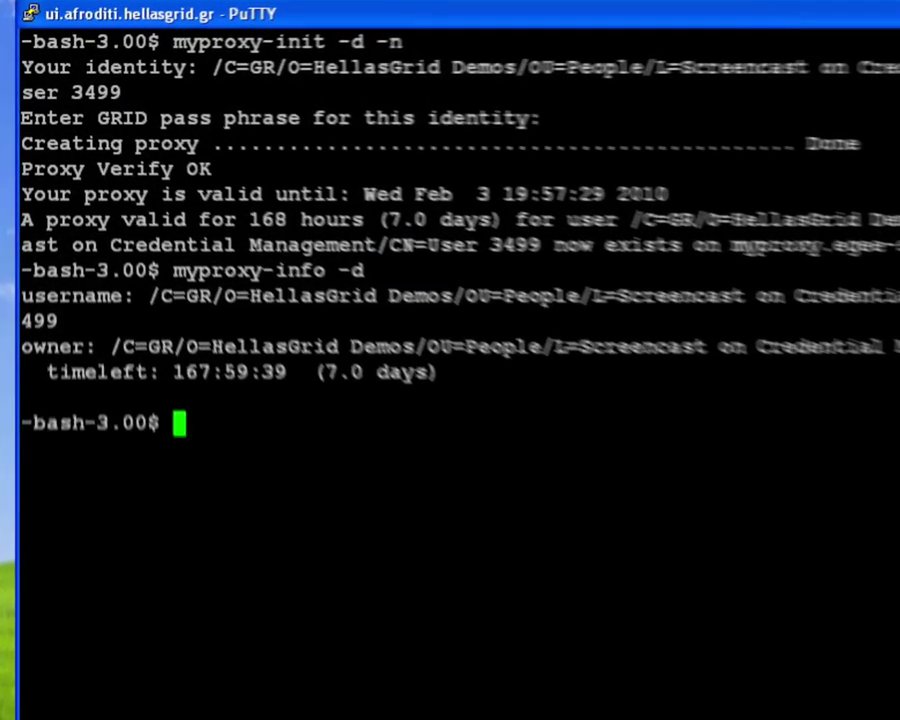